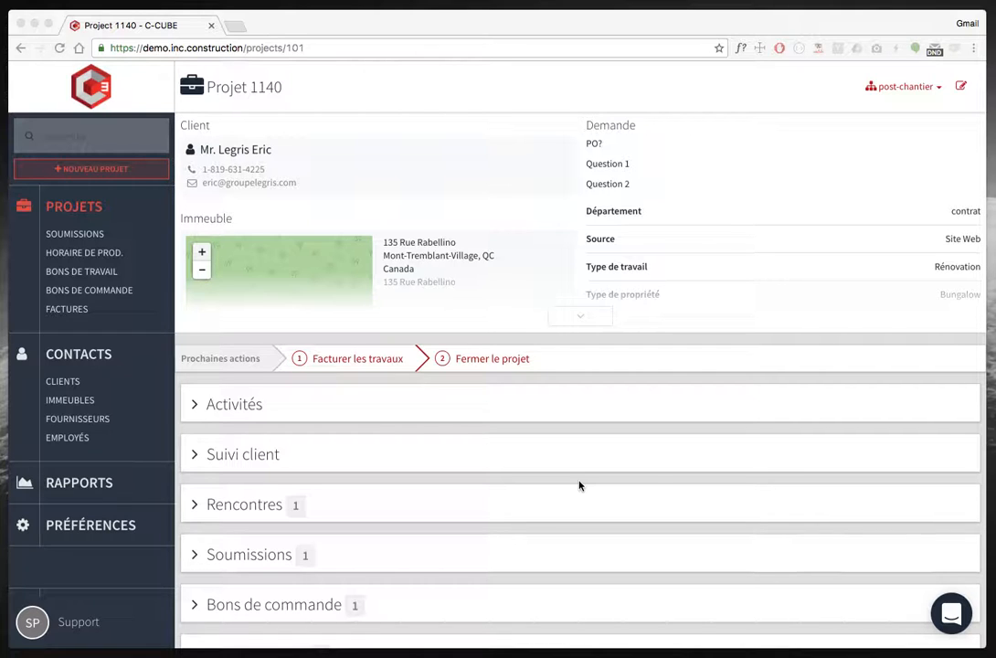
# Open the project's quote 1140-S1135 and review its line items.
pyautogui.scroll(-3, 578, 486)
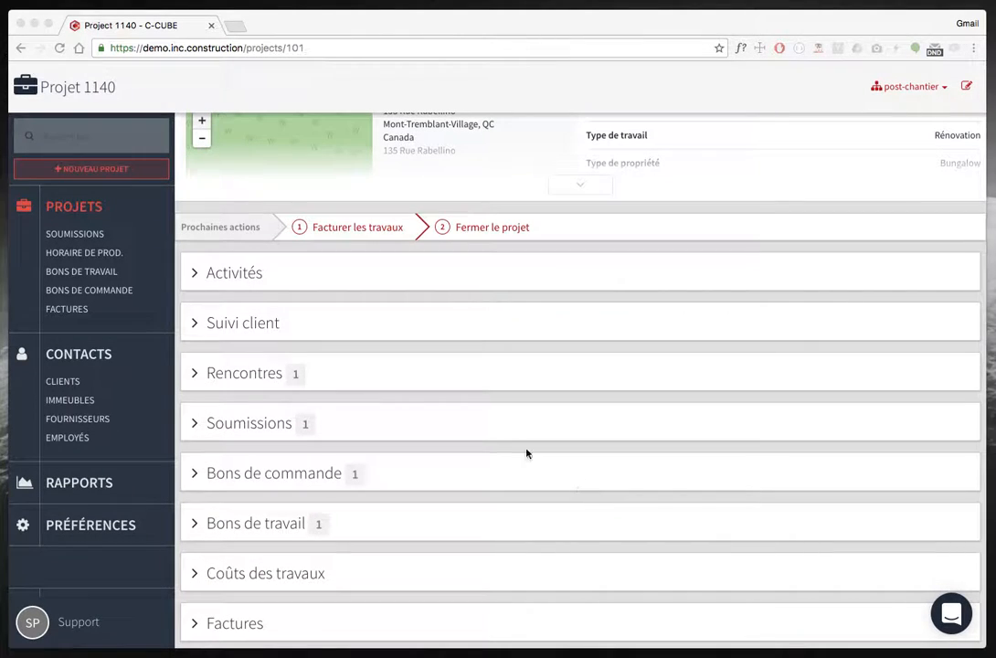
pyautogui.click(258, 434)
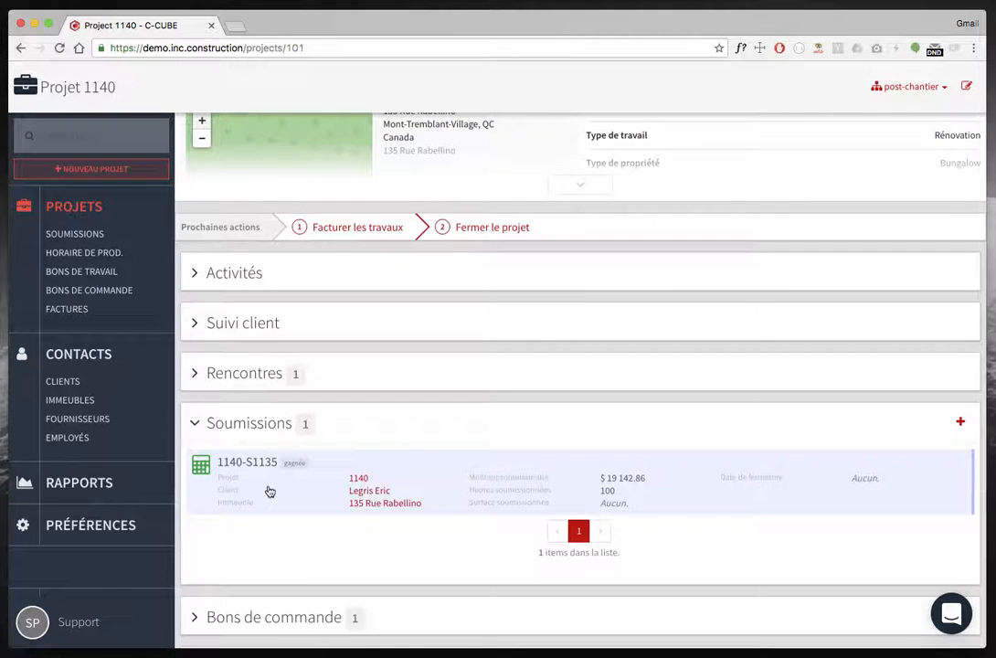
pyautogui.click(268, 490)
pyautogui.scroll(-10, 268, 491)
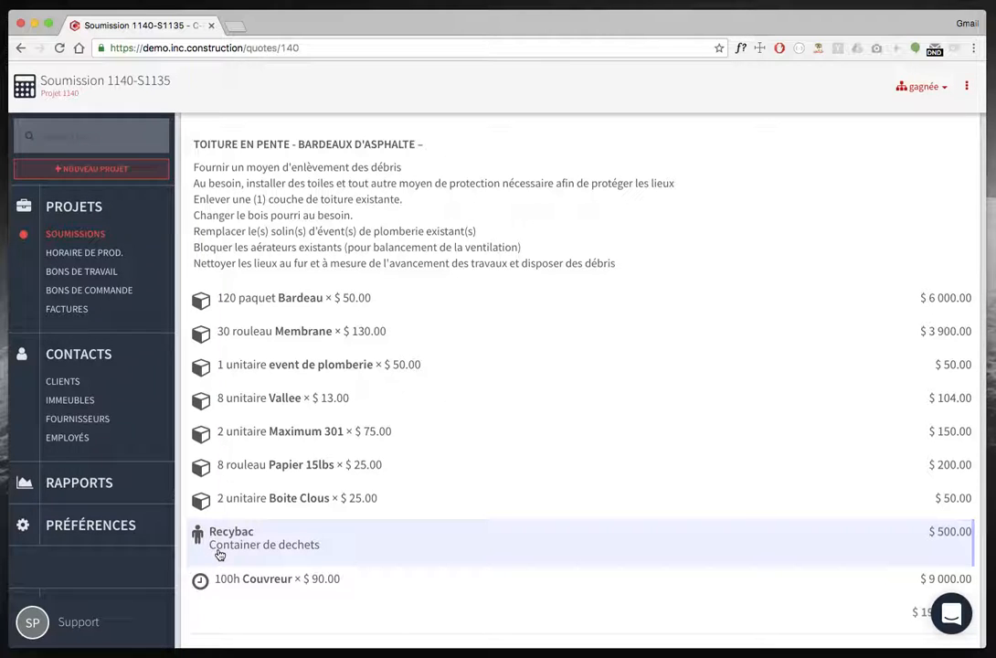
# Return to project 1140 and open purchase order 1140-P1032 from its purchase orders section.
pyautogui.press('super+Left')
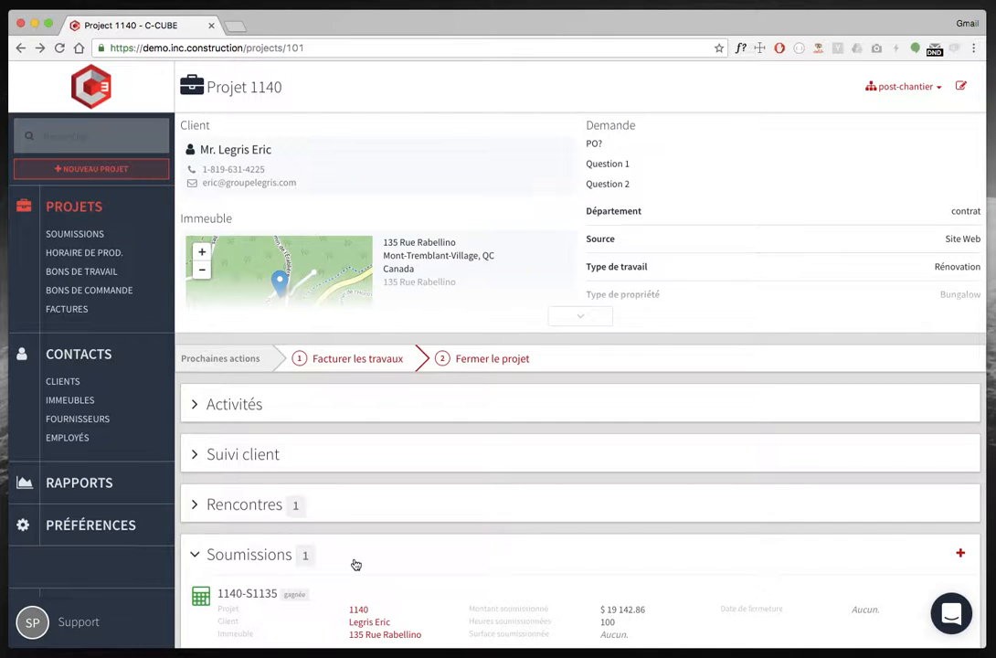
pyautogui.click(355, 564)
pyautogui.scroll(-3, 351, 562)
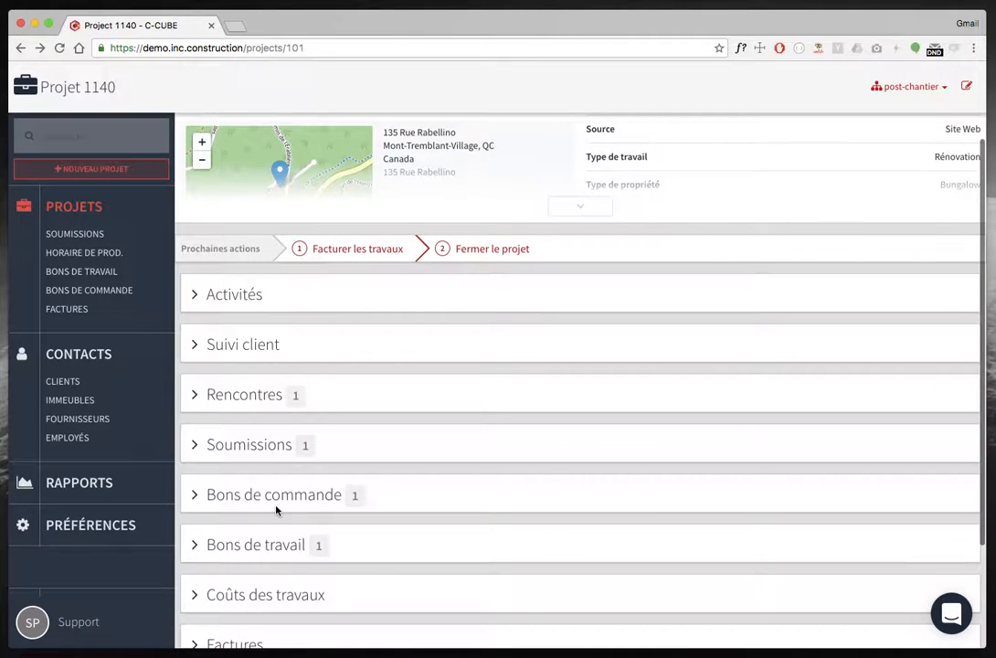
pyautogui.click(276, 507)
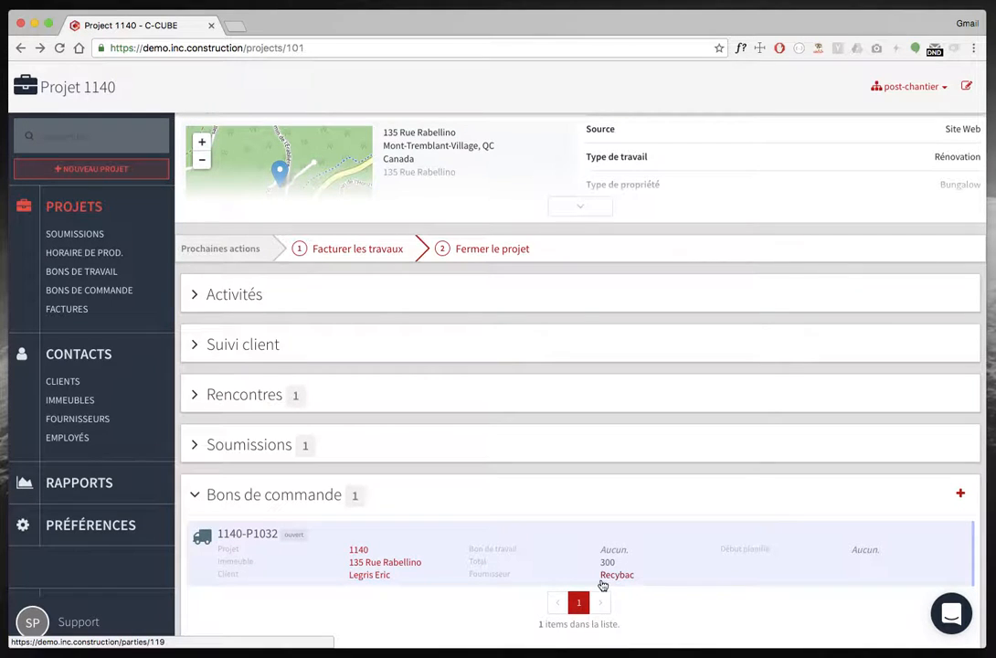
pyautogui.click(512, 564)
pyautogui.scroll(-3, 356, 544)
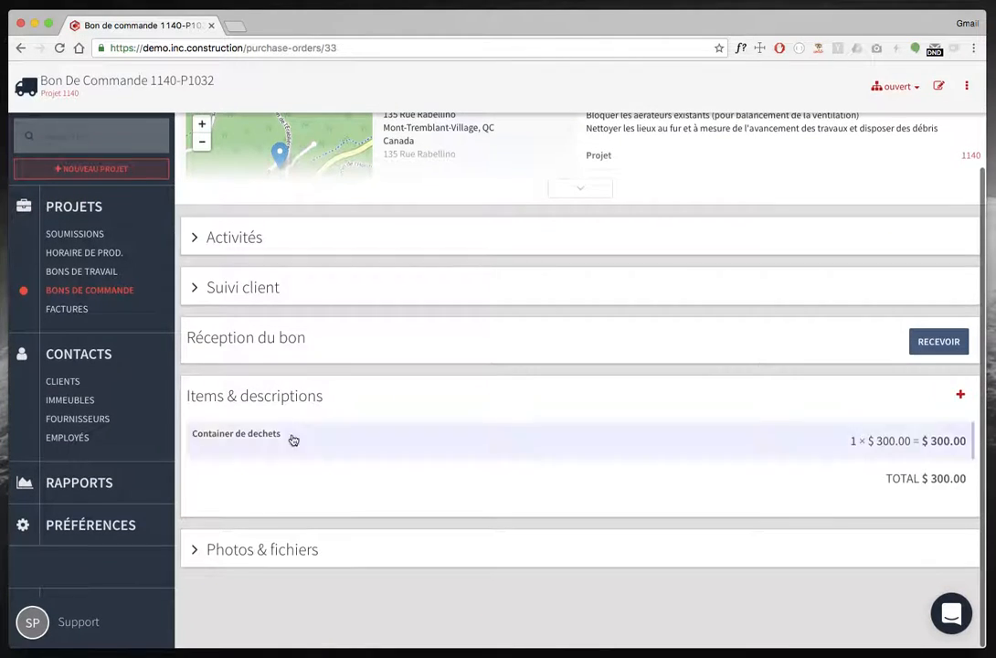
# Change the purchase order item's description to "Container de dechets de 30 verge3" and save it.
pyautogui.click(348, 445)
pyautogui.click(276, 502)
pyautogui.write('de dechets de')
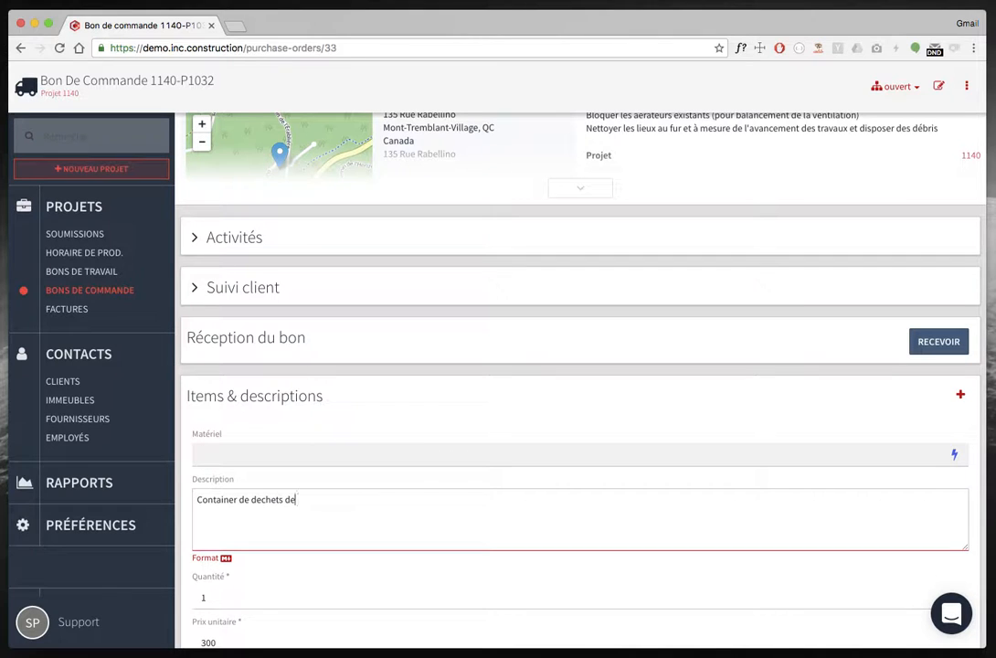
pyautogui.write(' #0')
pyautogui.write(' Verge')
pyautogui.press('BackSpace')
pyautogui.press('BackSpace')
pyautogui.press('BackSpace')
pyautogui.press('BackSpace')
pyautogui.press('BackSpace')
pyautogui.press('BackSpace')
pyautogui.press('BackSpace')
pyautogui.press('BackSpace')
pyautogui.press('BackSpace')
pyautogui.write('30 verge')
pyautogui.scroll(-2, 431, 571)
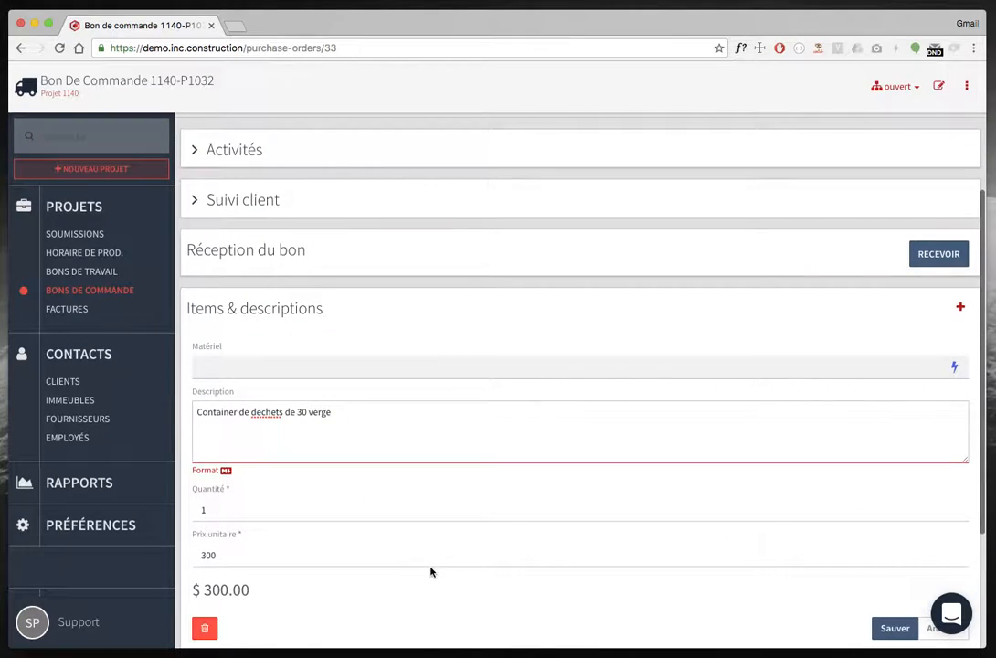
pyautogui.write('3')
pyautogui.click(885, 629)
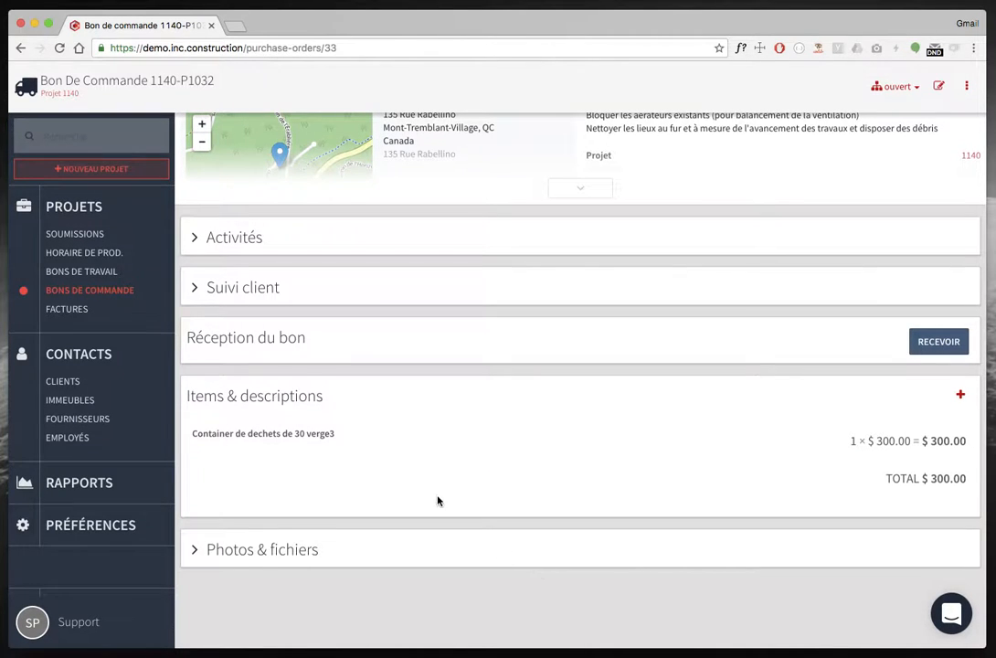
pyautogui.scroll(3, 694, 498)
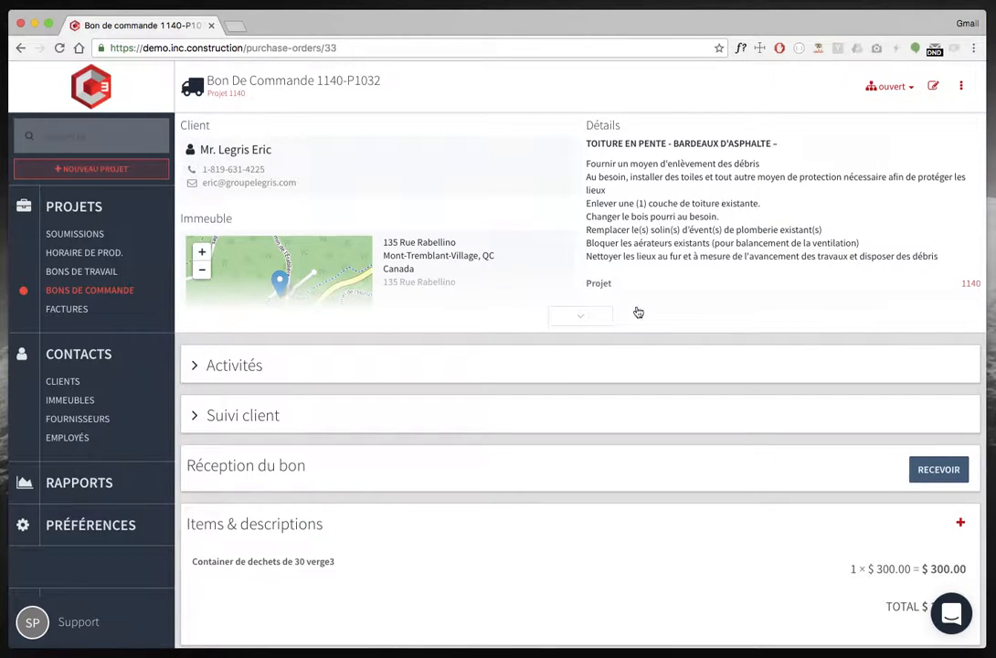
pyautogui.scroll(-3, 602, 413)
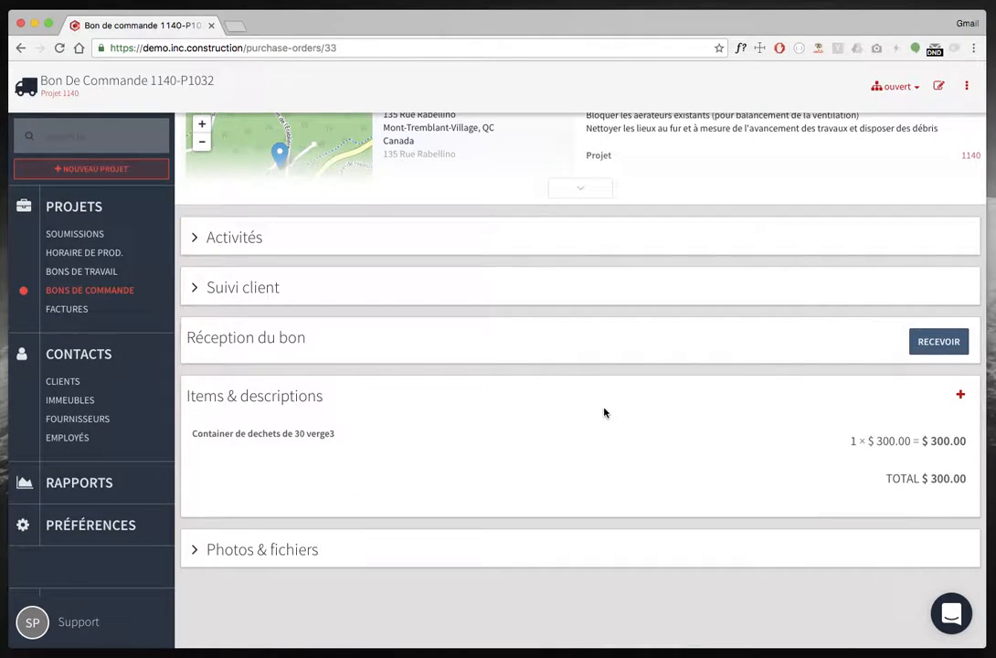
pyautogui.scroll(3, 603, 413)
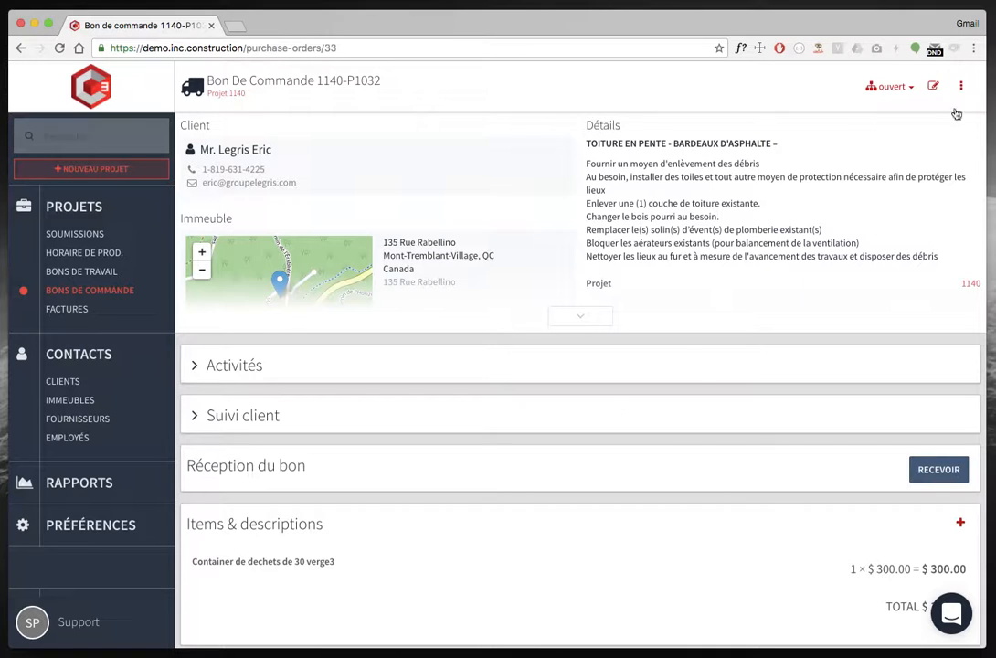
pyautogui.click(961, 85)
pyautogui.click(925, 122)
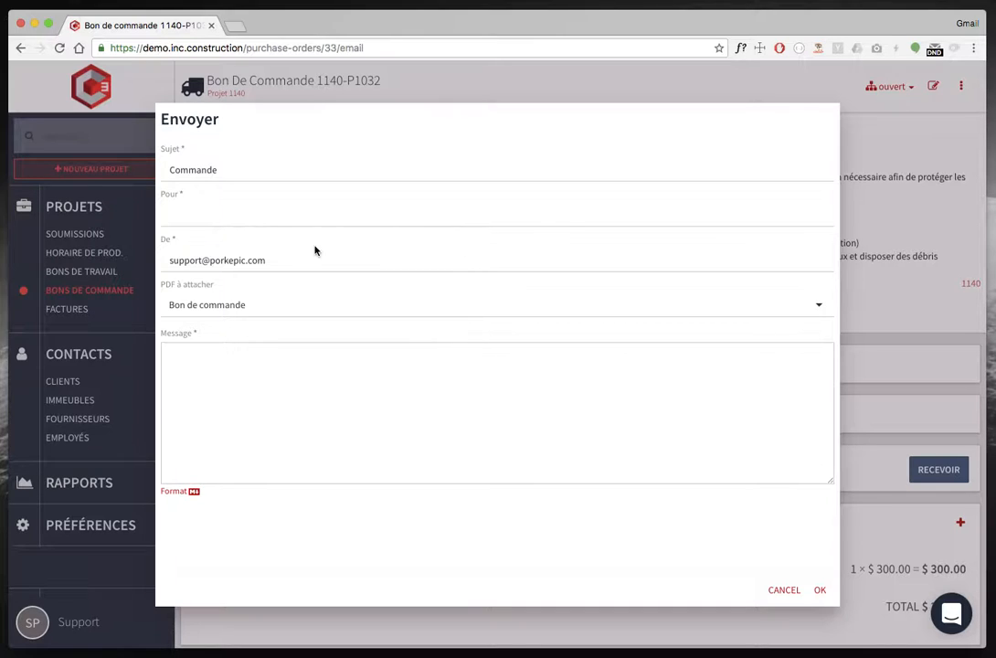
pyautogui.click(276, 214)
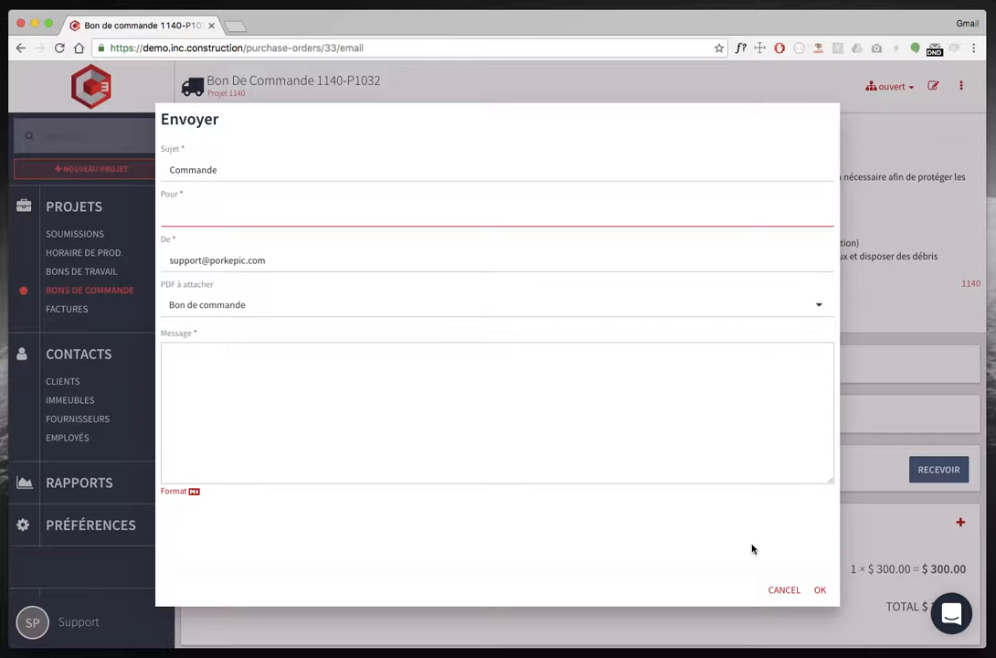
pyautogui.click(782, 599)
# Expand the purchase order's detail panel to review its information, then collapse it.
pyautogui.scroll(-2, 401, 509)
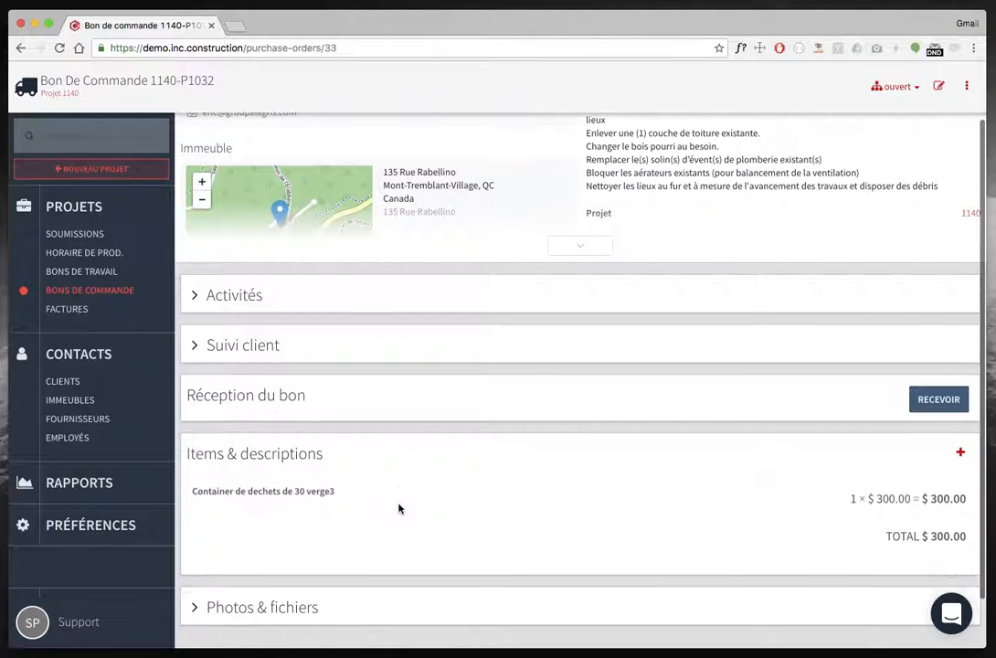
pyautogui.click(564, 249)
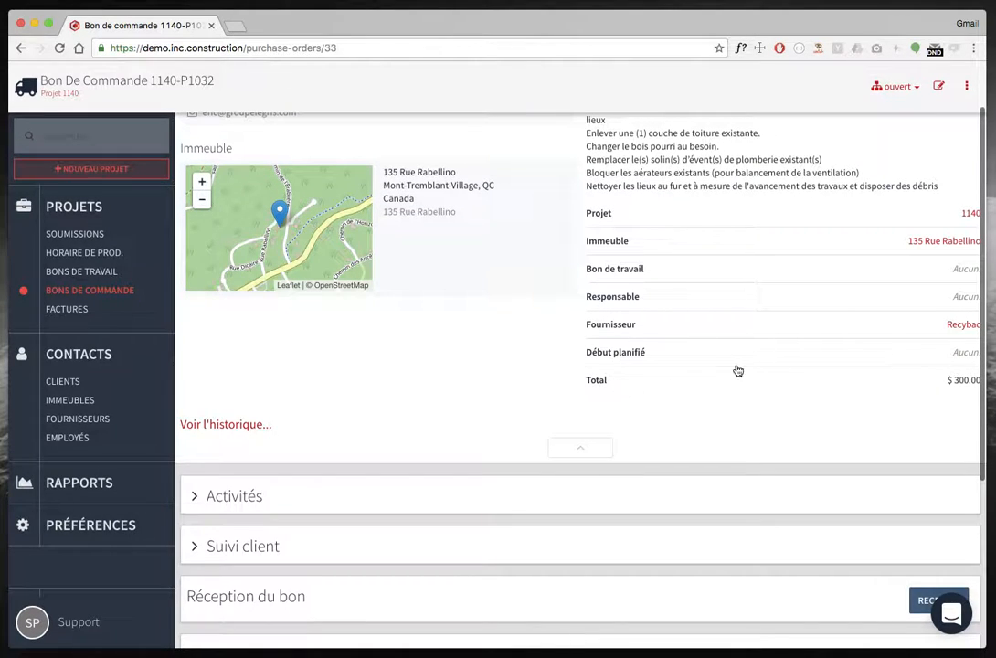
pyautogui.click(567, 449)
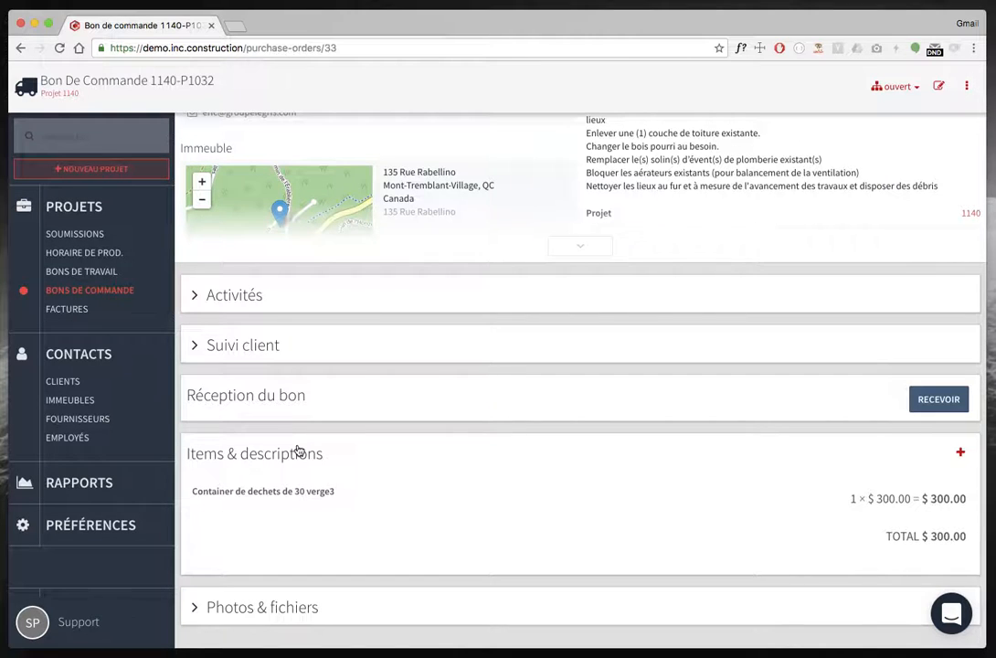
# Set the purchase order status to envoyé.
pyautogui.click(894, 87)
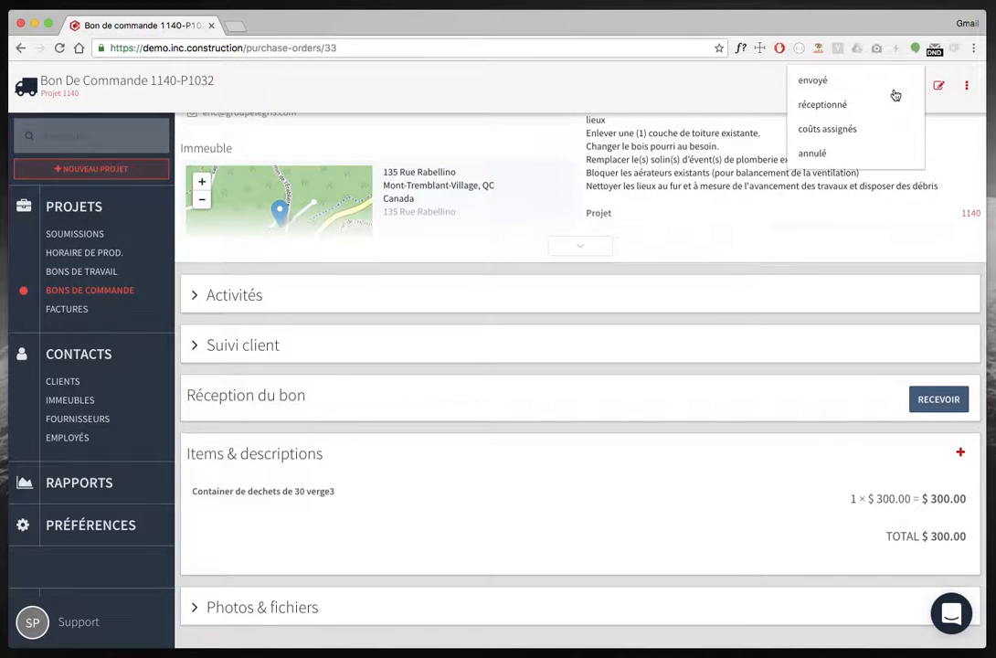
pyautogui.click(812, 89)
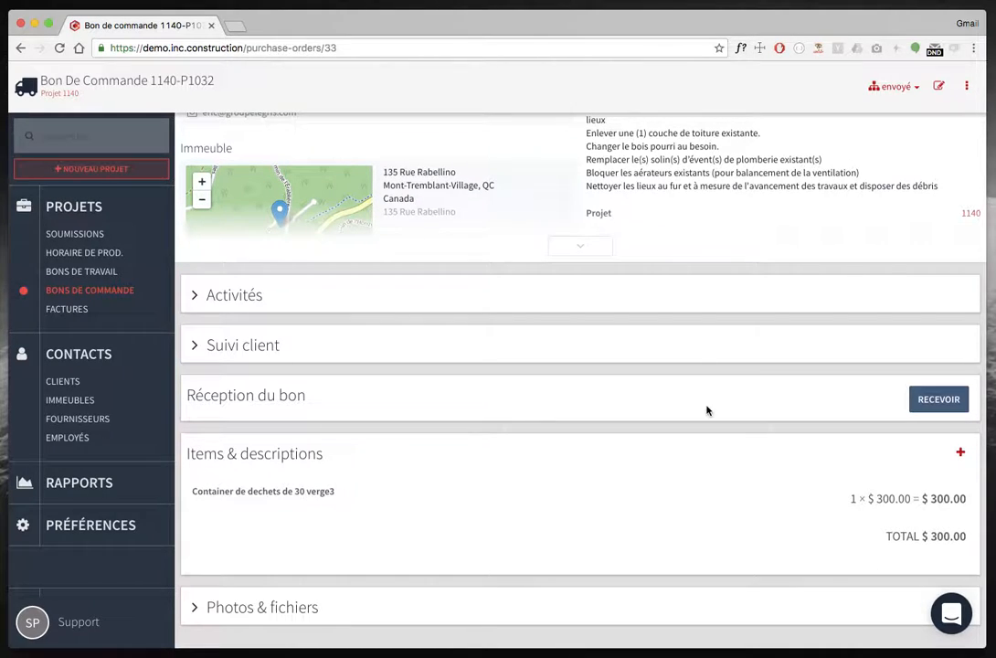
# Receive the purchase order with the note "Slip # 33435" and assign its costs to the project.
pyautogui.click(939, 399)
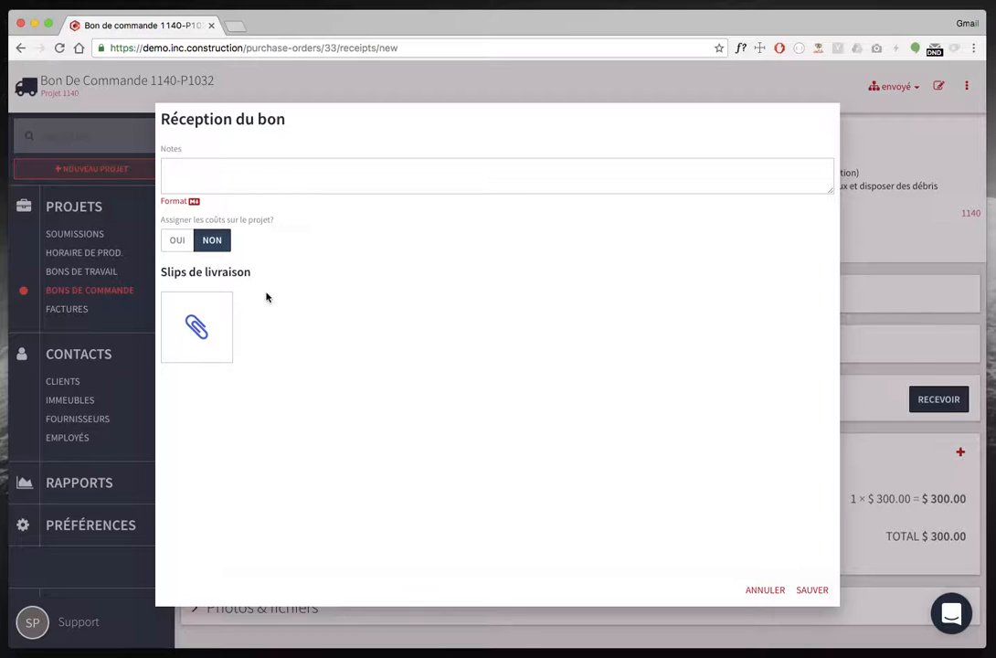
pyautogui.click(208, 184)
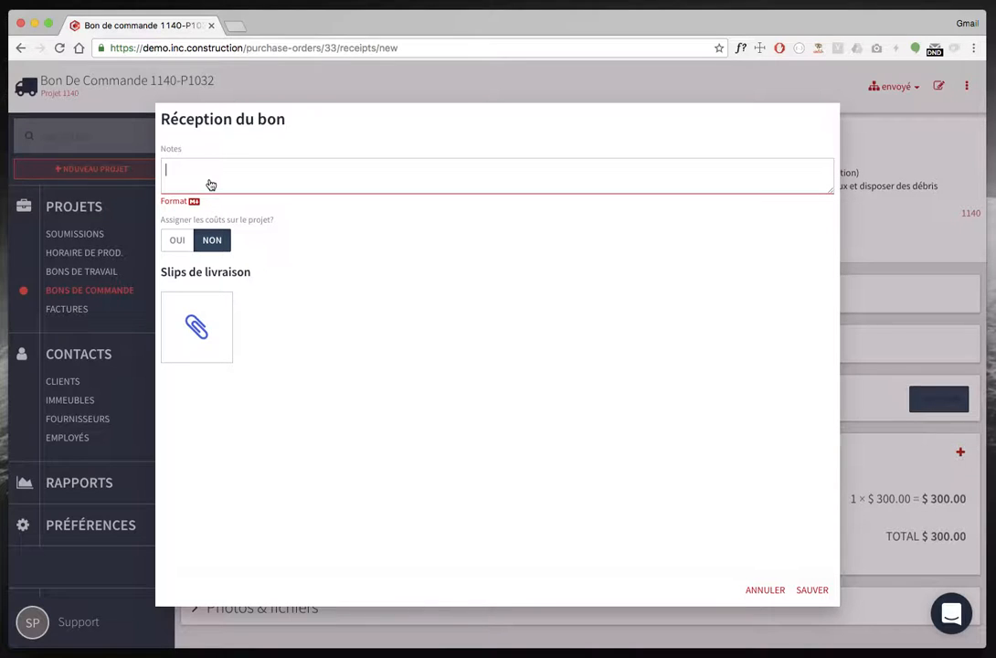
pyautogui.write('Slip # 33435')
pyautogui.click(177, 240)
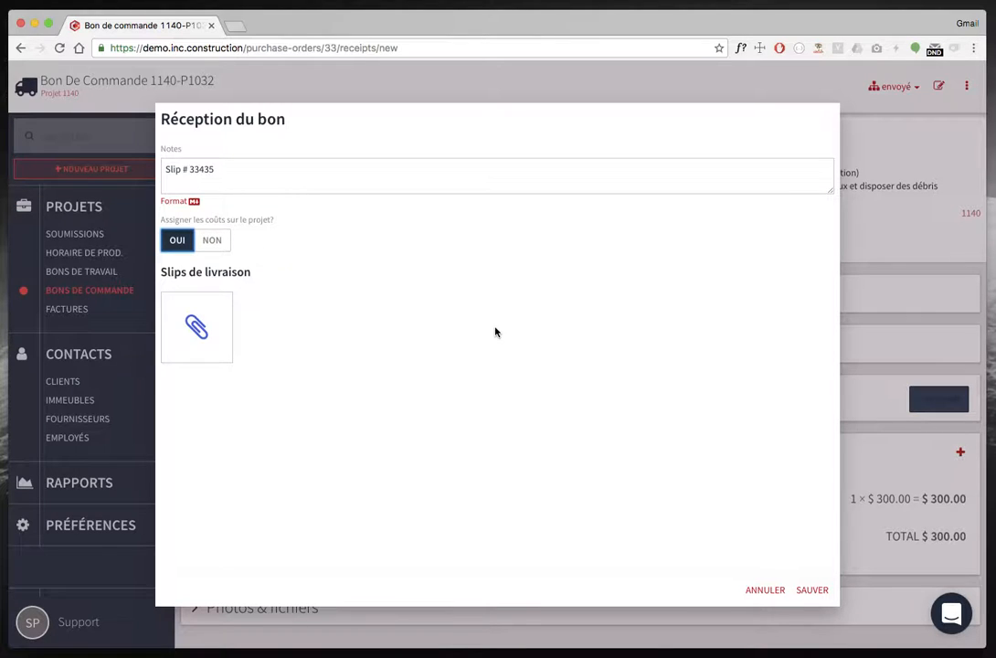
pyautogui.click(823, 591)
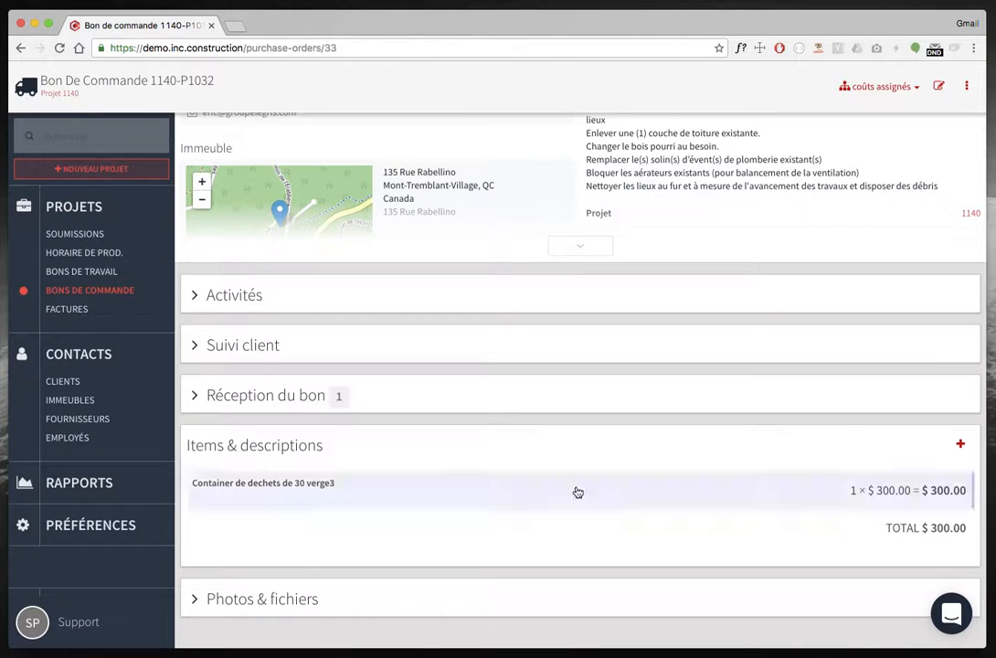
# Review the recorded receipt on the purchase order, then return to project 1140.
pyautogui.click(311, 396)
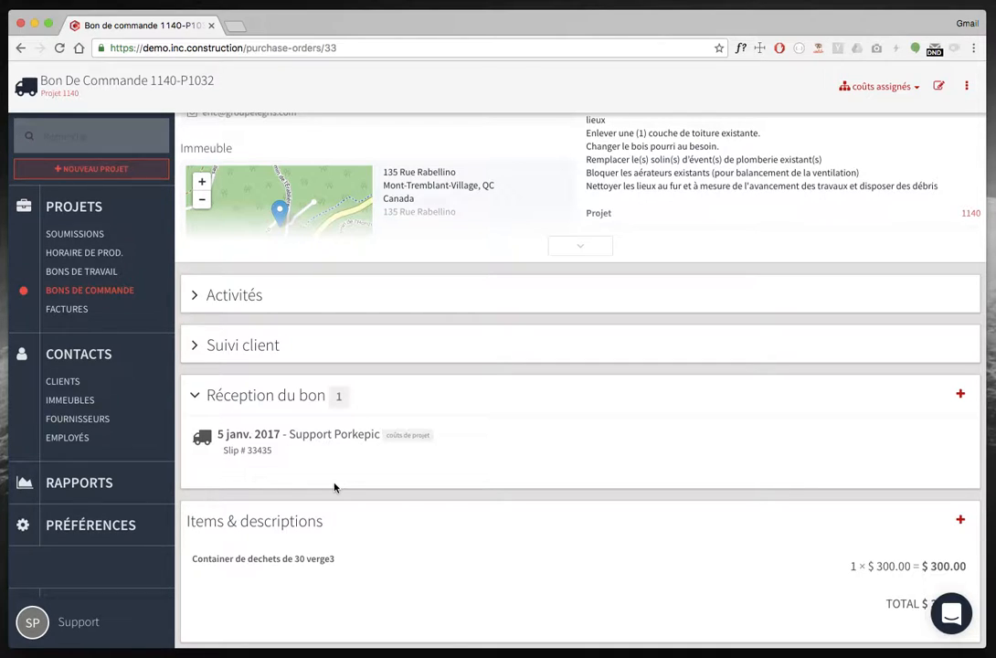
pyautogui.click(278, 409)
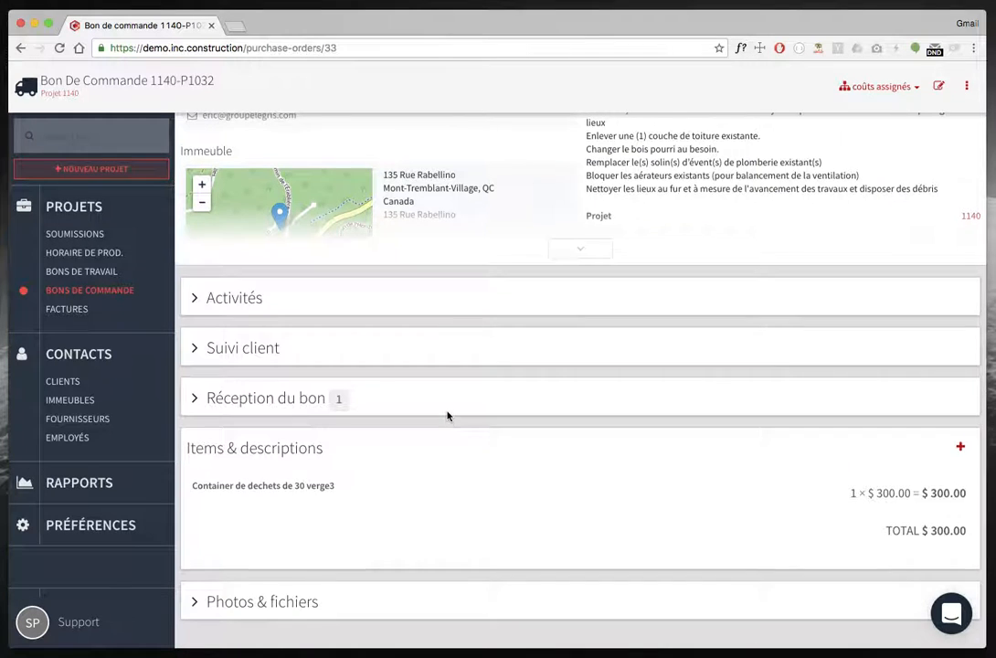
pyautogui.scroll(2, 447, 413)
pyautogui.click(226, 95)
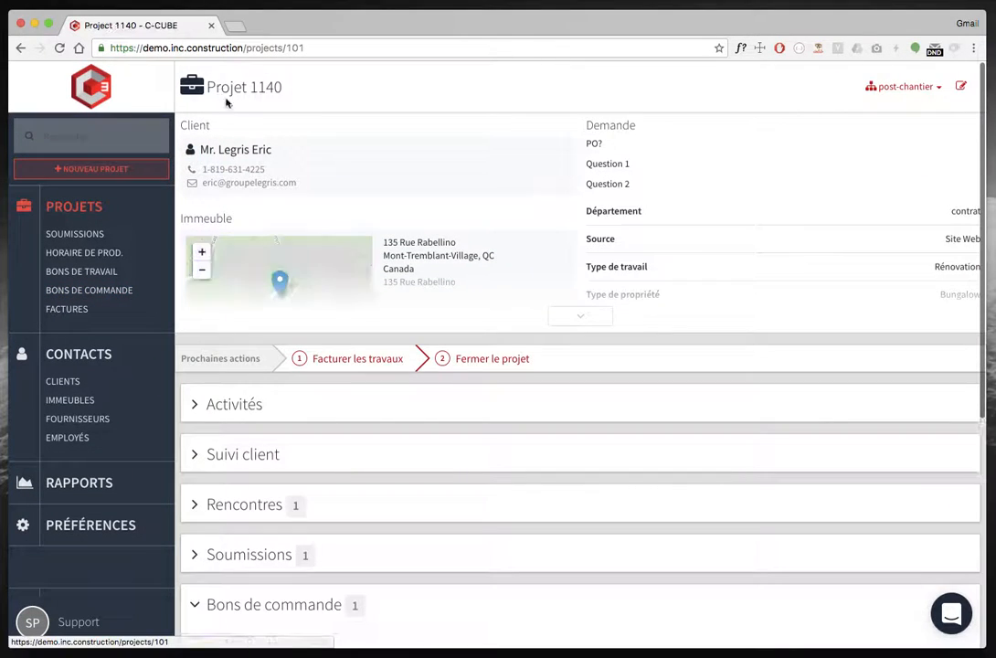
# Open the project's Coûts des travaux section to examine estimated versus actual costs.
pyautogui.scroll(-4, 412, 416)
pyautogui.click(292, 313)
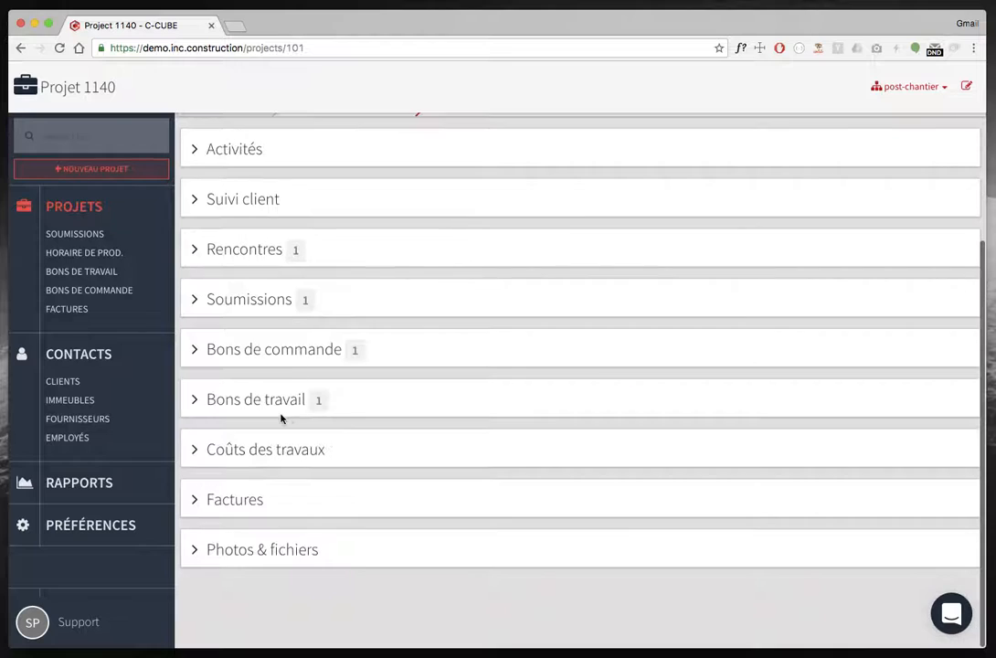
pyautogui.click(264, 445)
pyautogui.scroll(-3, 385, 539)
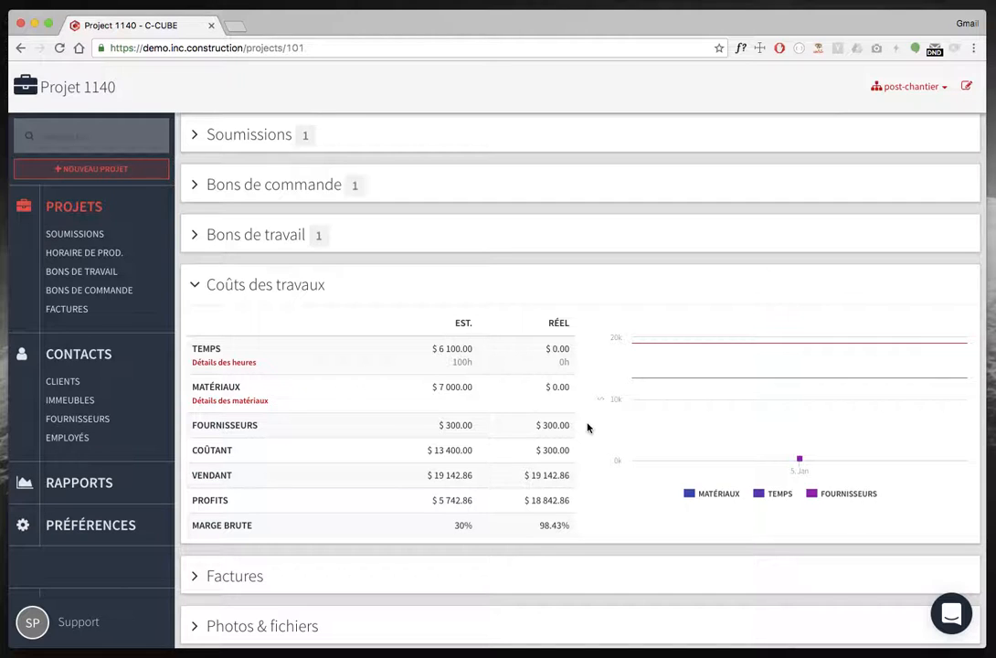
pyautogui.click(274, 297)
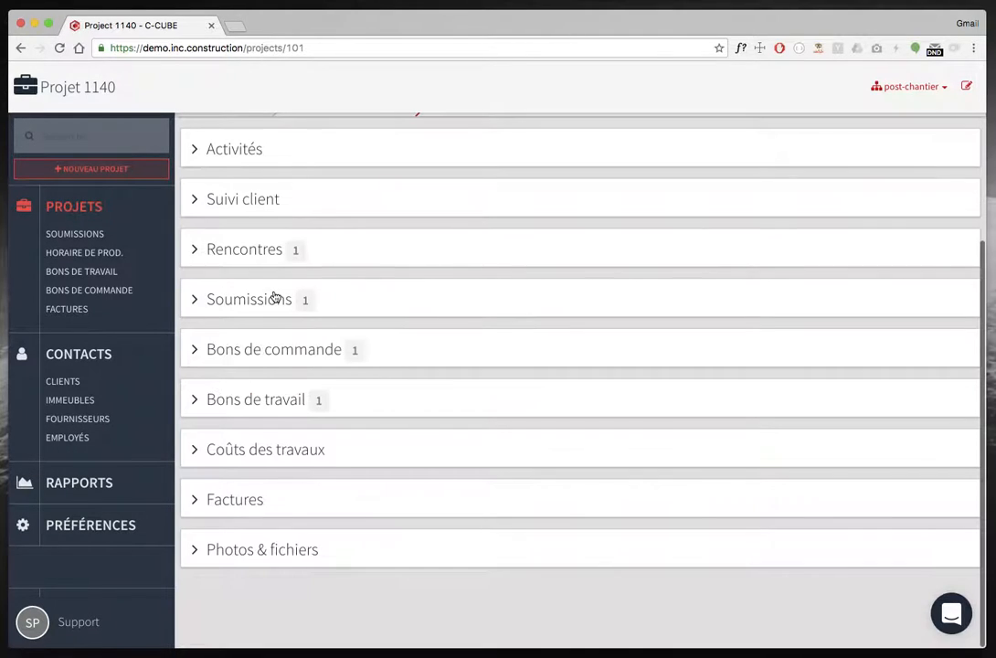
# Create a new purchase order for project 1140 from project materials, choosing supplier Lainco and including Bardeau, Membrane, event de plomberie and Maximum 301.
pyautogui.click(270, 345)
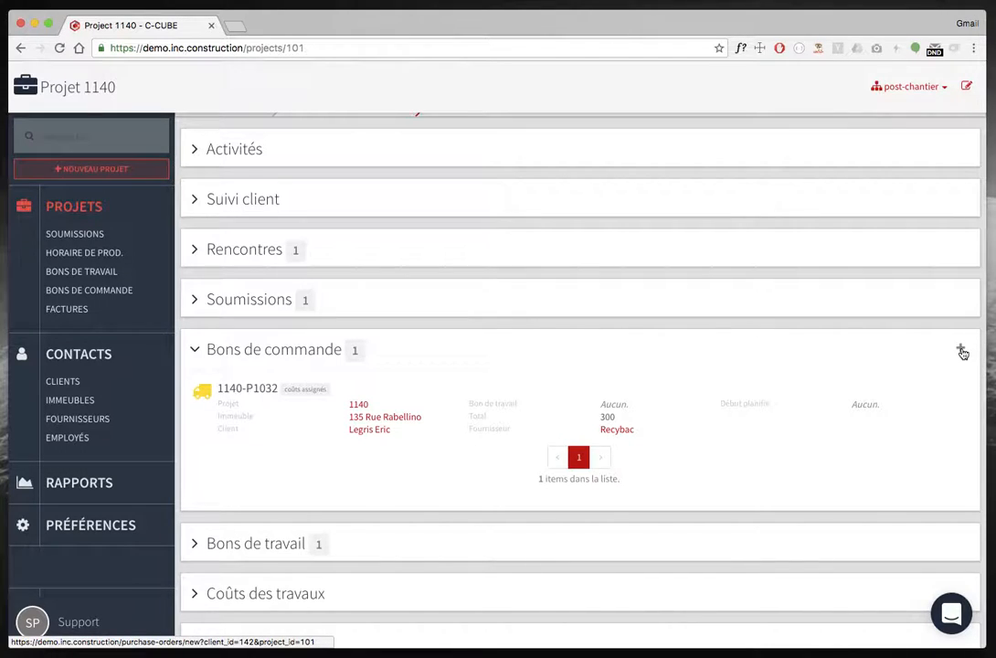
pyautogui.click(962, 351)
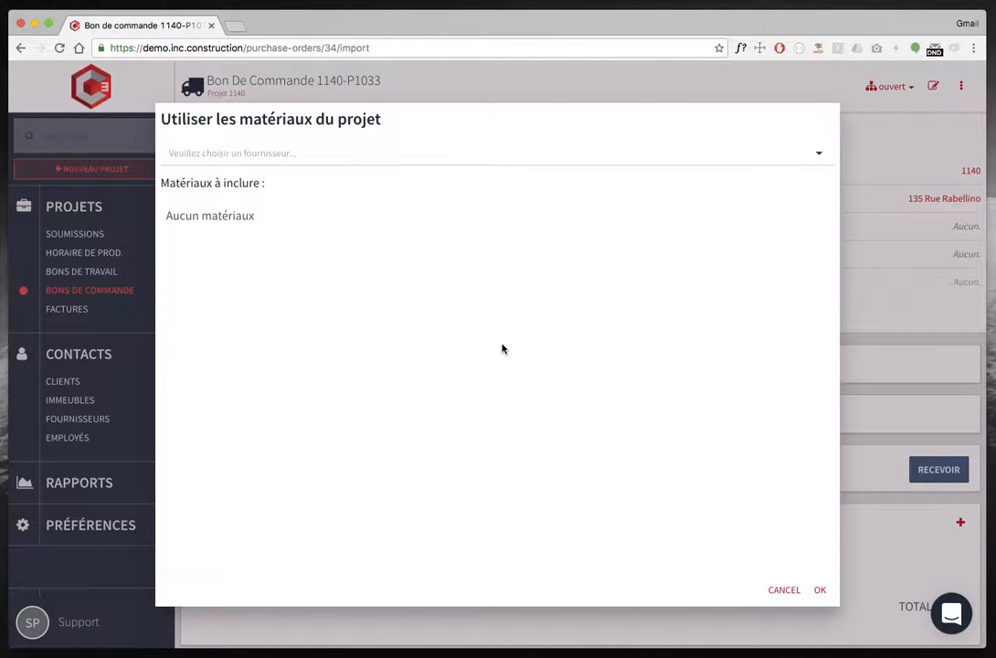
pyautogui.click(367, 157)
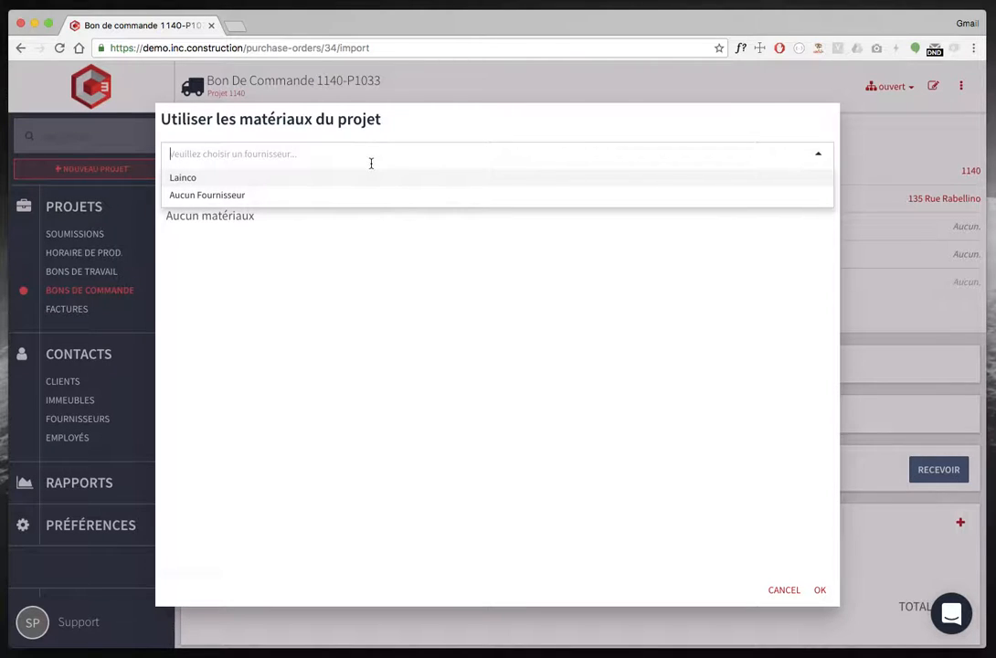
pyautogui.click(324, 179)
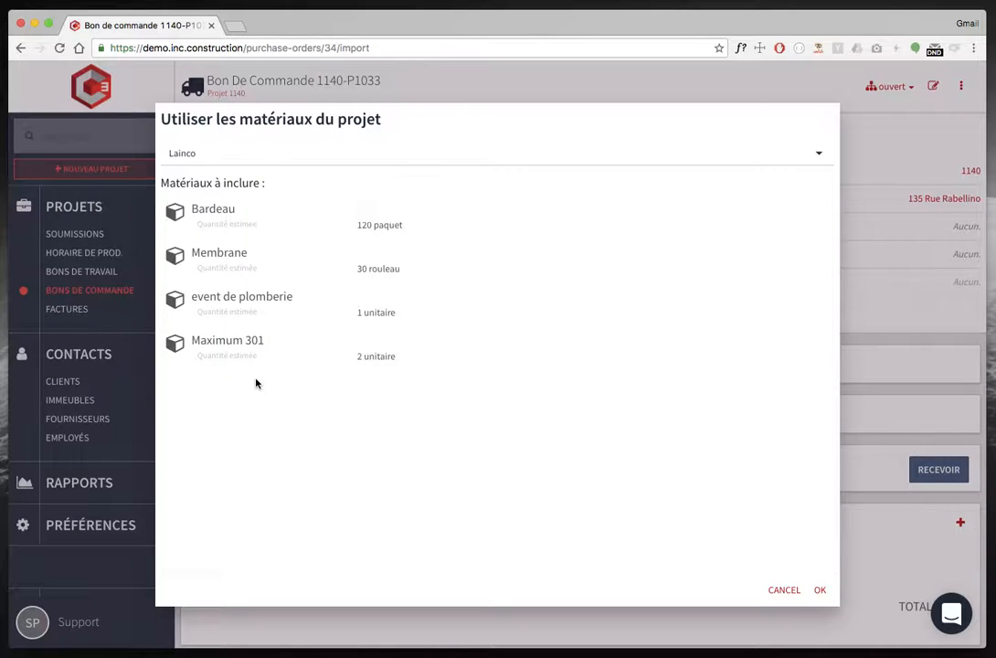
pyautogui.click(258, 356)
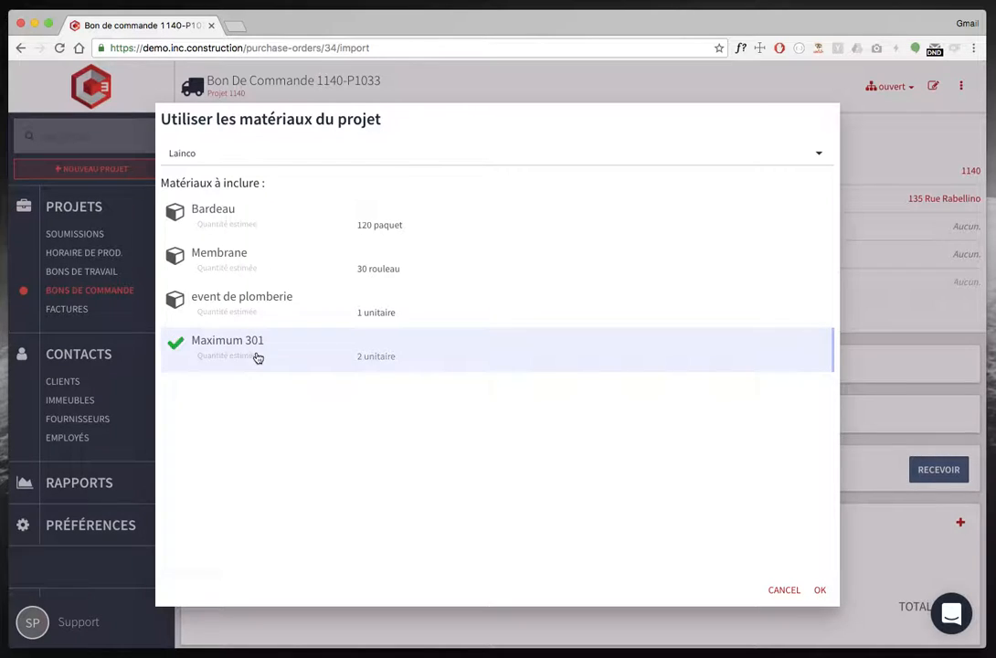
pyautogui.click(243, 313)
pyautogui.click(241, 253)
pyautogui.click(233, 216)
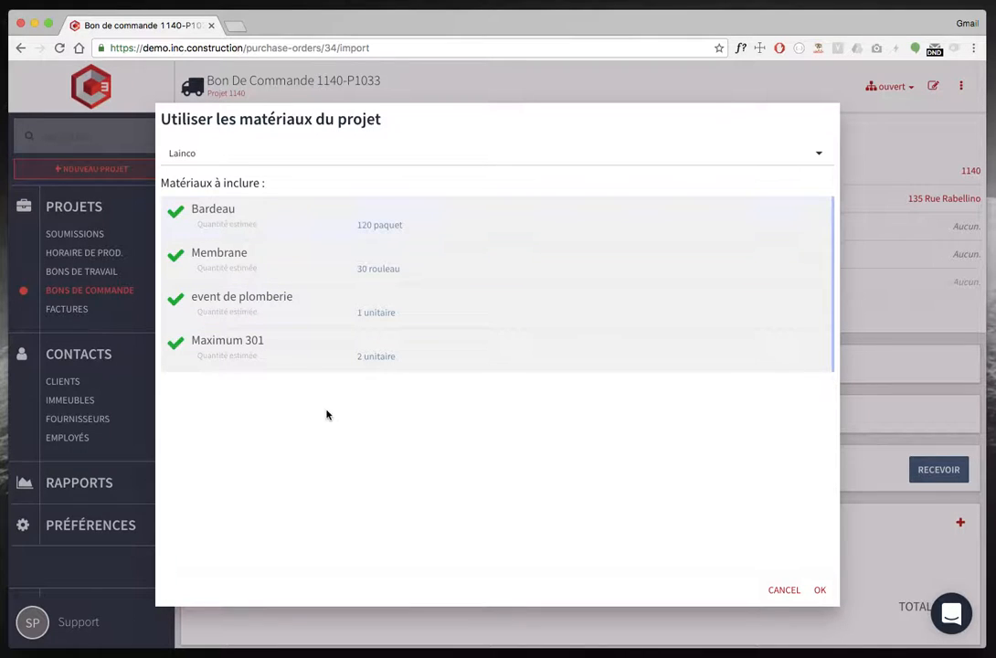
pyautogui.click(820, 591)
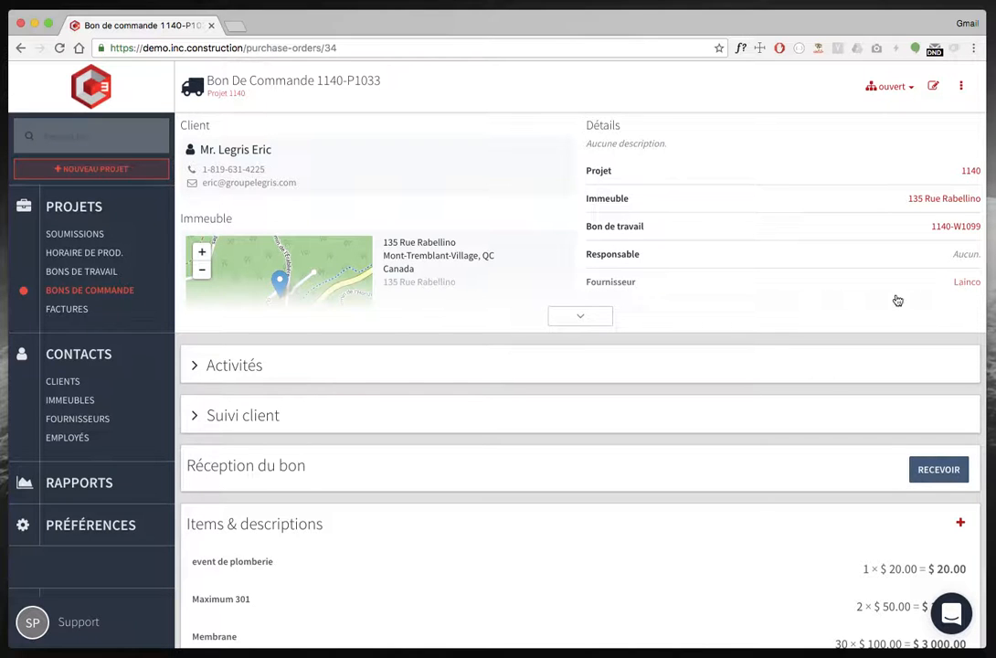
# Set the new purchase order's status to envoyé.
pyautogui.scroll(-3, 494, 524)
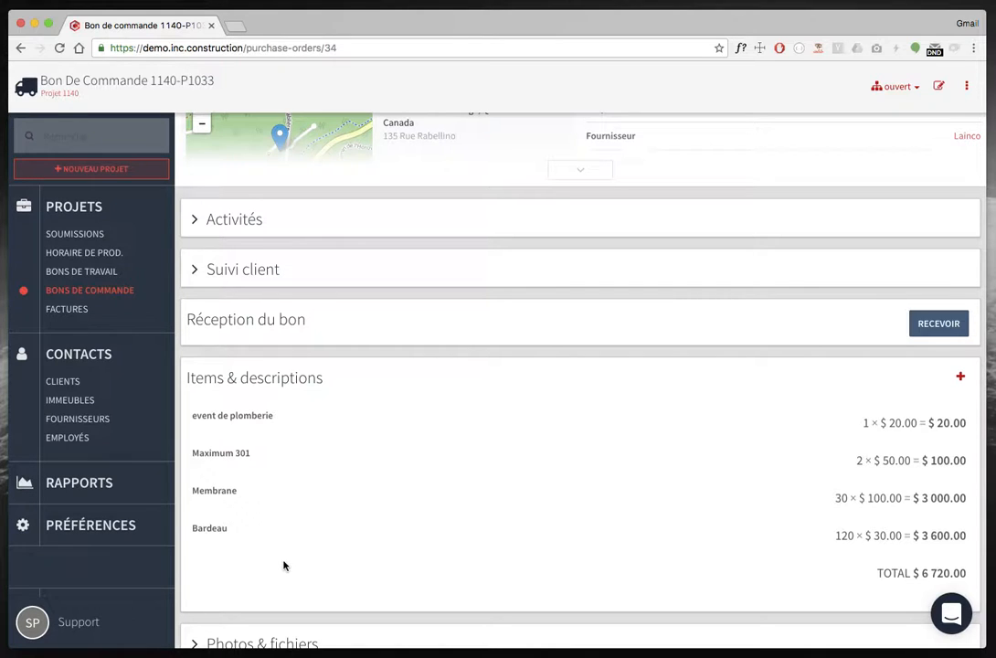
pyautogui.click(909, 93)
pyautogui.click(834, 84)
# Receive the new purchase order without notes, assigning its costs to the project.
pyautogui.click(941, 324)
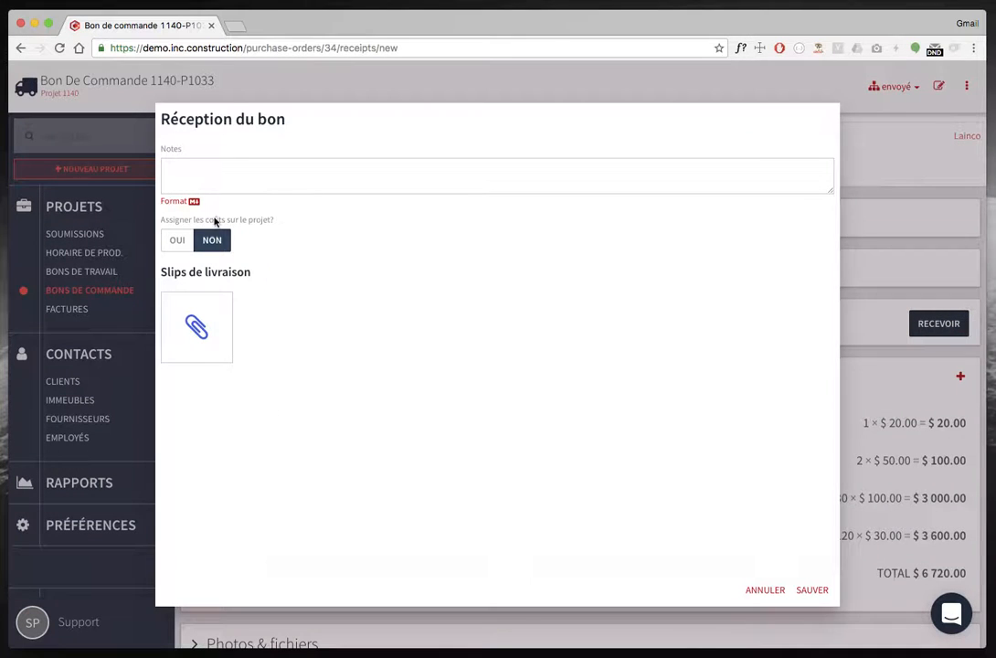
pyautogui.click(178, 240)
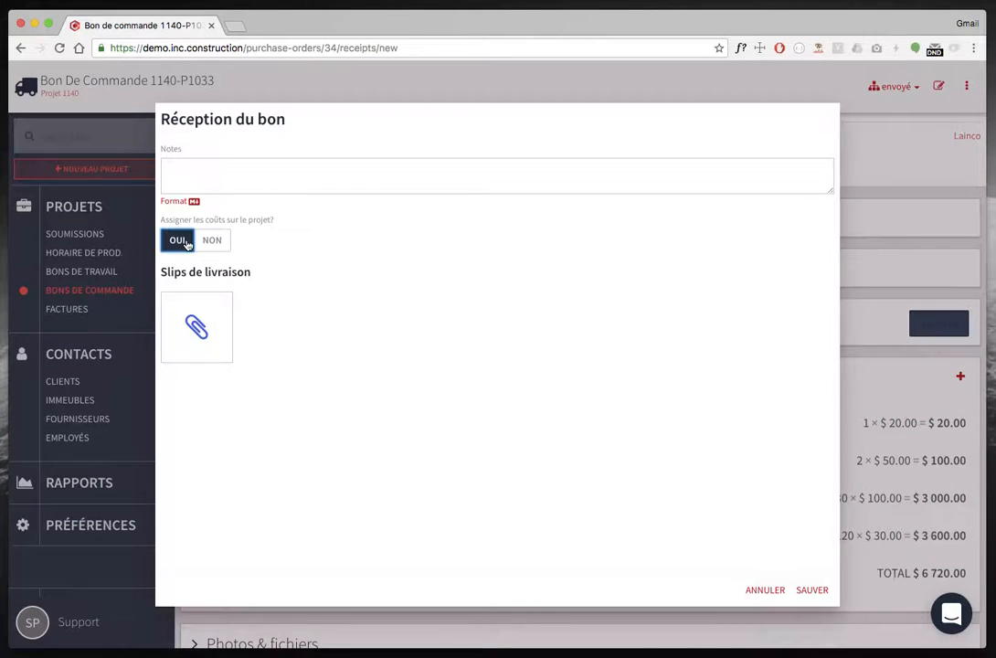
pyautogui.click(809, 591)
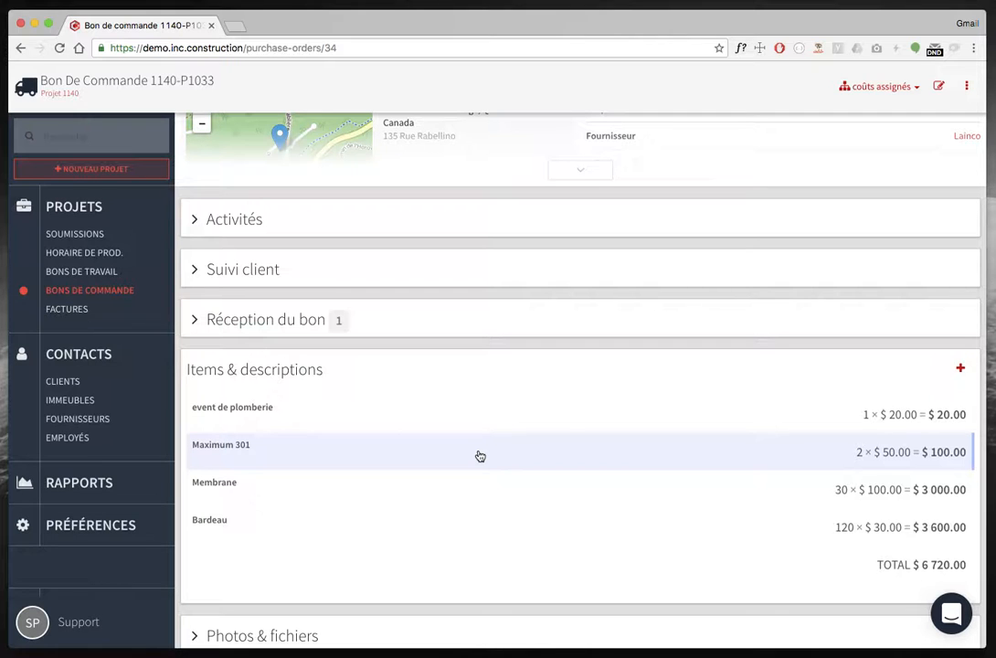
# Review the purchase order's items and expand its receipt record.
pyautogui.scroll(-2, 476, 603)
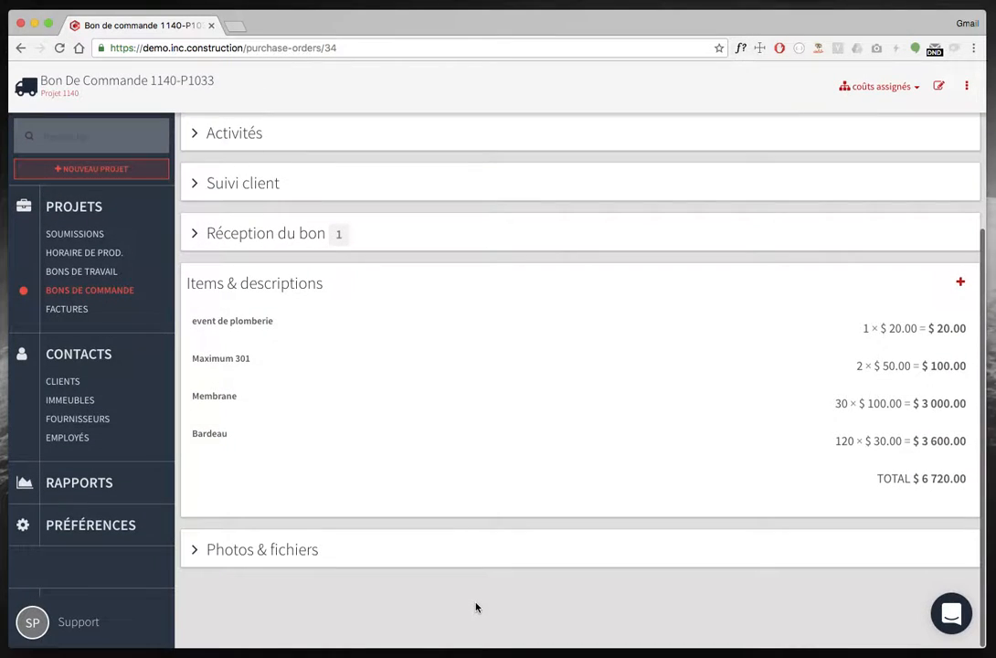
pyautogui.scroll(5, 476, 606)
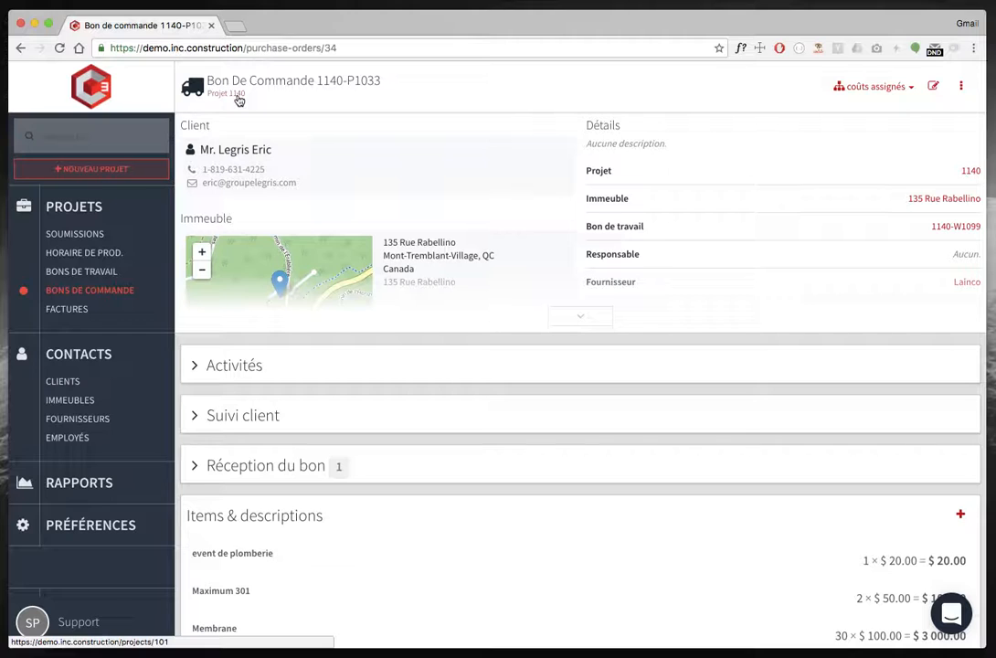
pyautogui.scroll(-5, 425, 280)
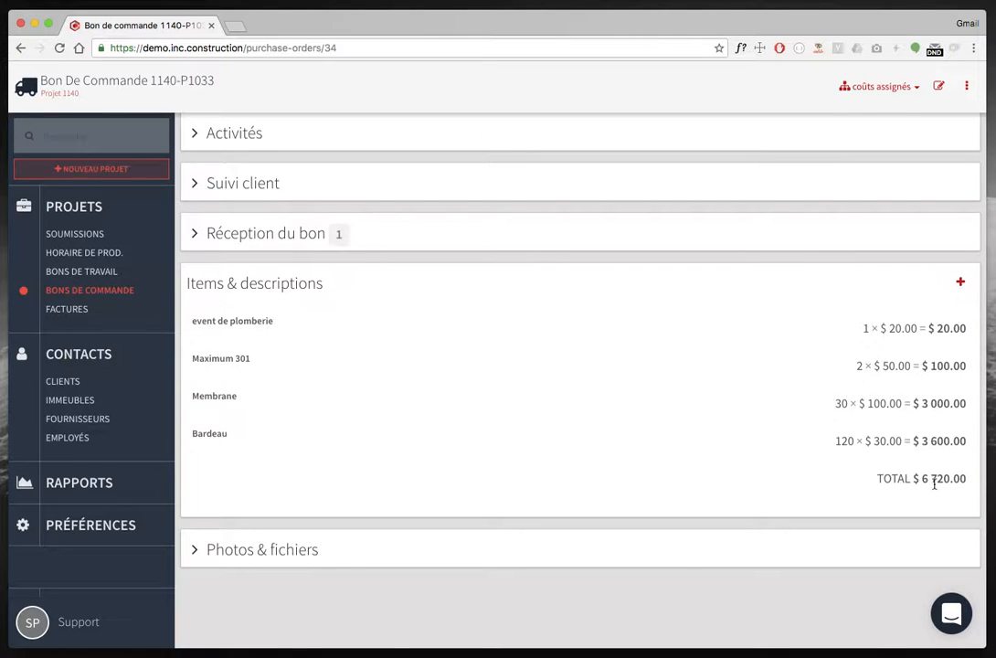
pyautogui.click(301, 236)
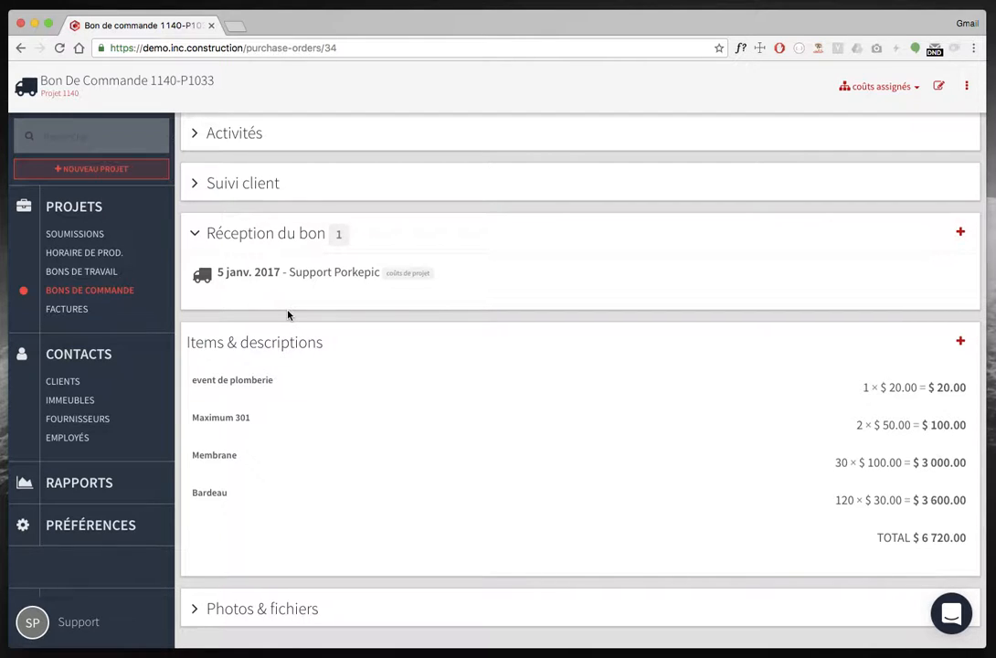
pyautogui.scroll(5, 288, 315)
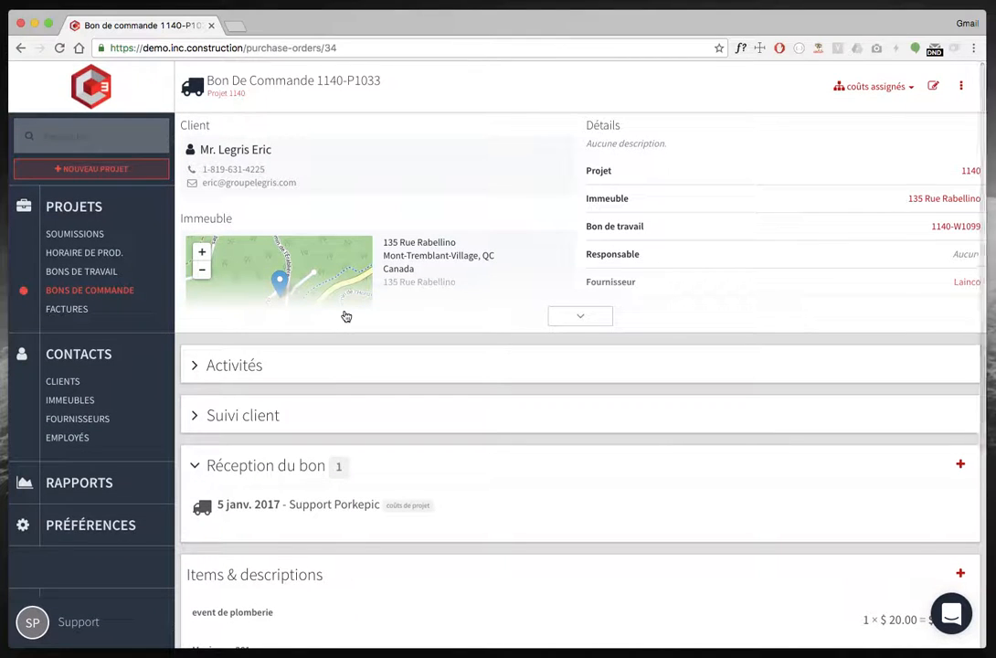